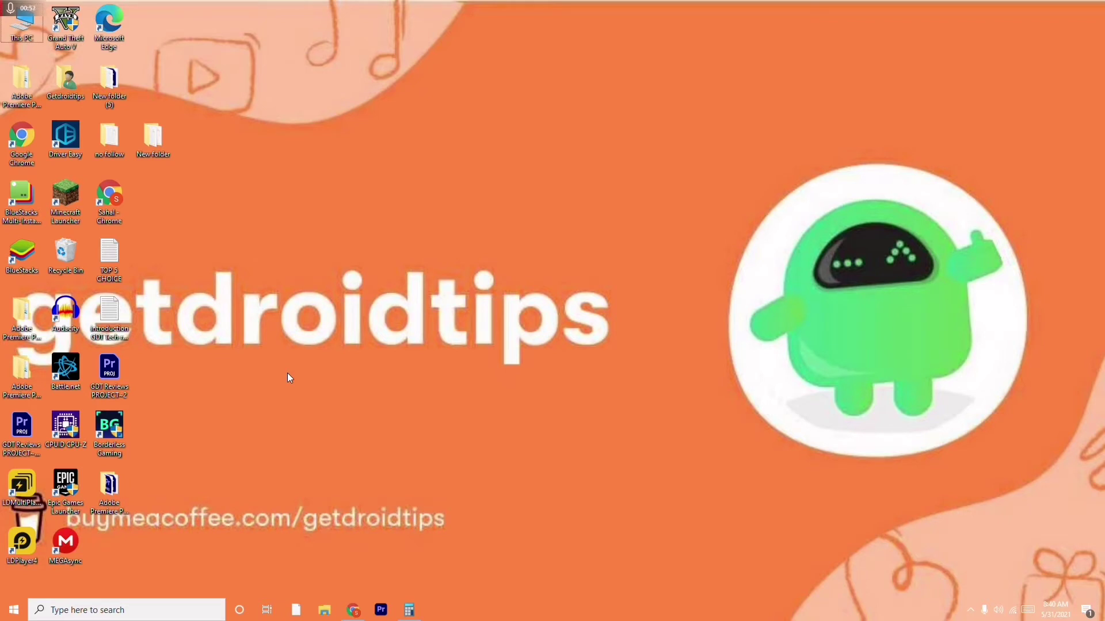
# Open System Properties' advanced settings from This PC's Properties About page.
pyautogui.rightClick(33, 37)
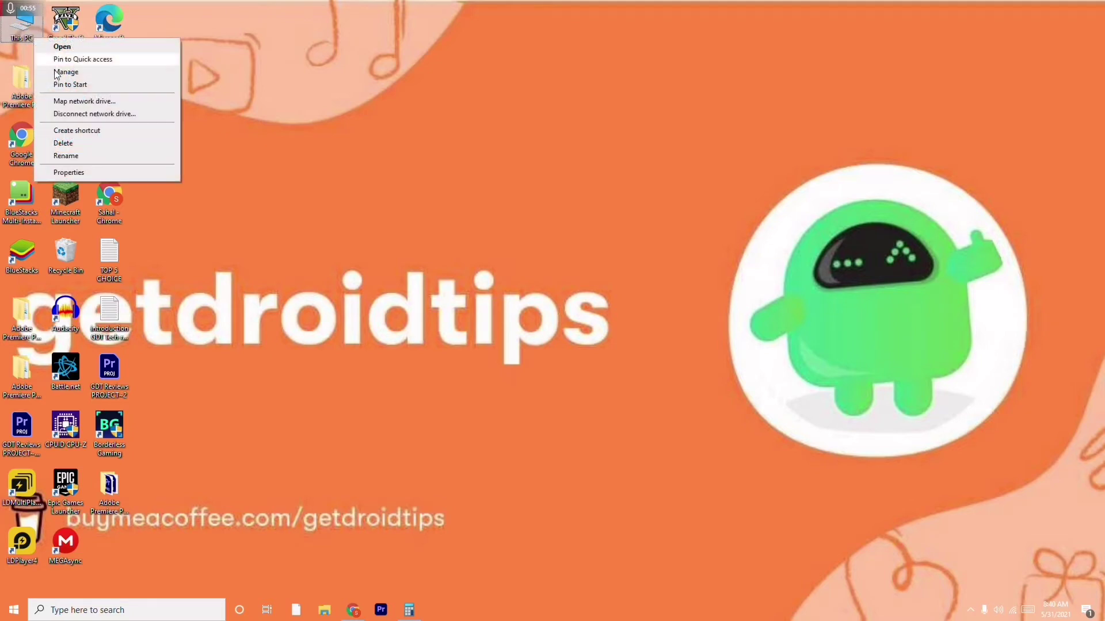
pyautogui.click(105, 173)
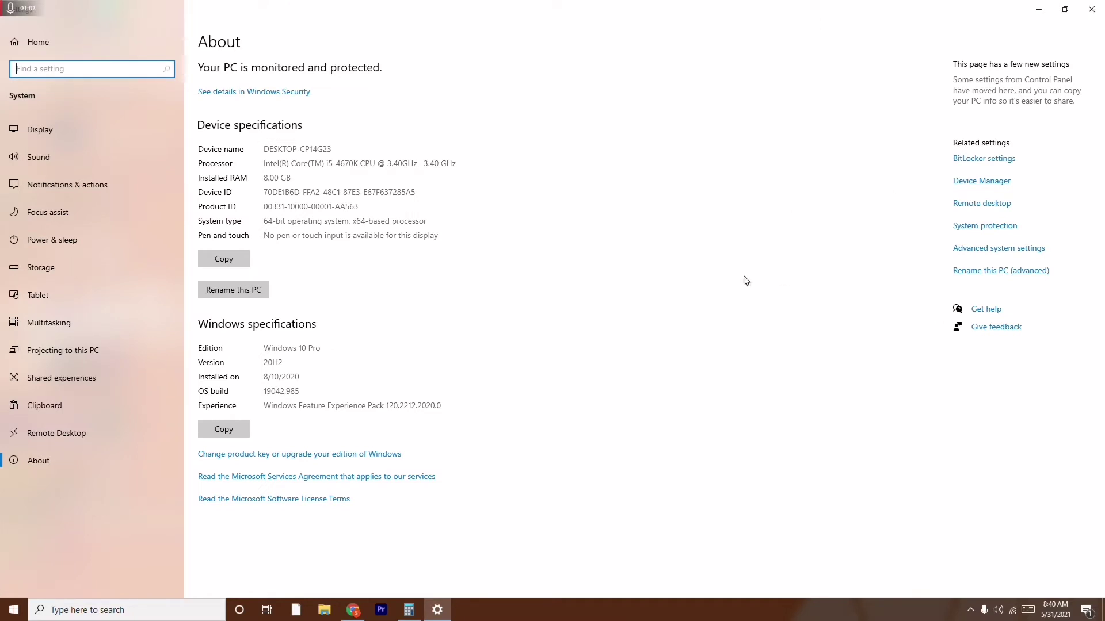
pyautogui.click(989, 253)
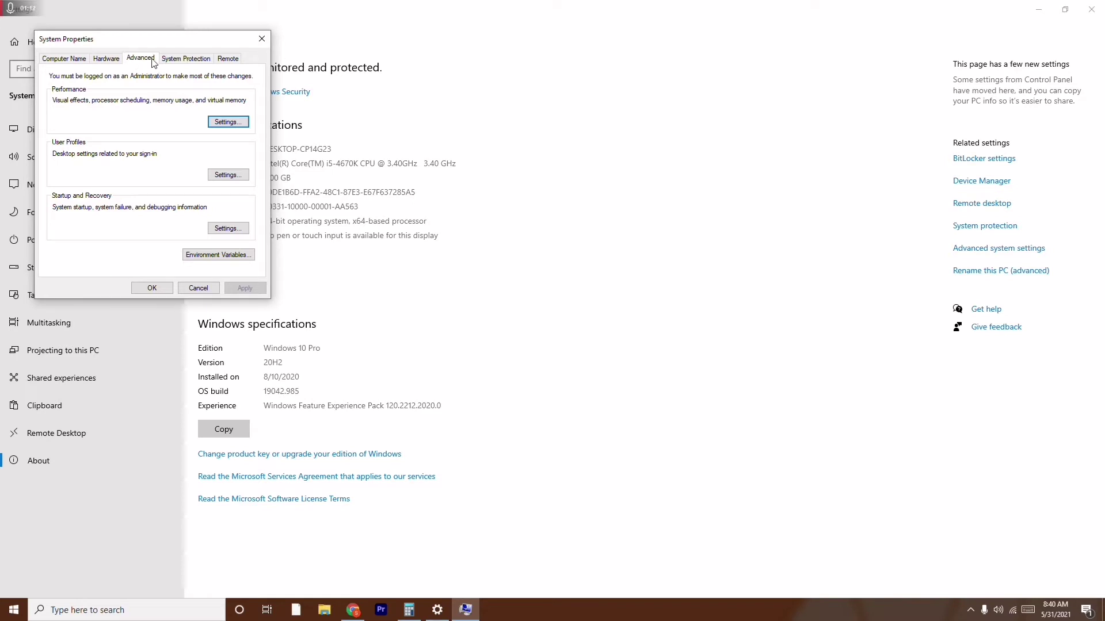
# Open the Virtual Memory dialog from Performance Options' Advanced tab.
pyautogui.click(226, 123)
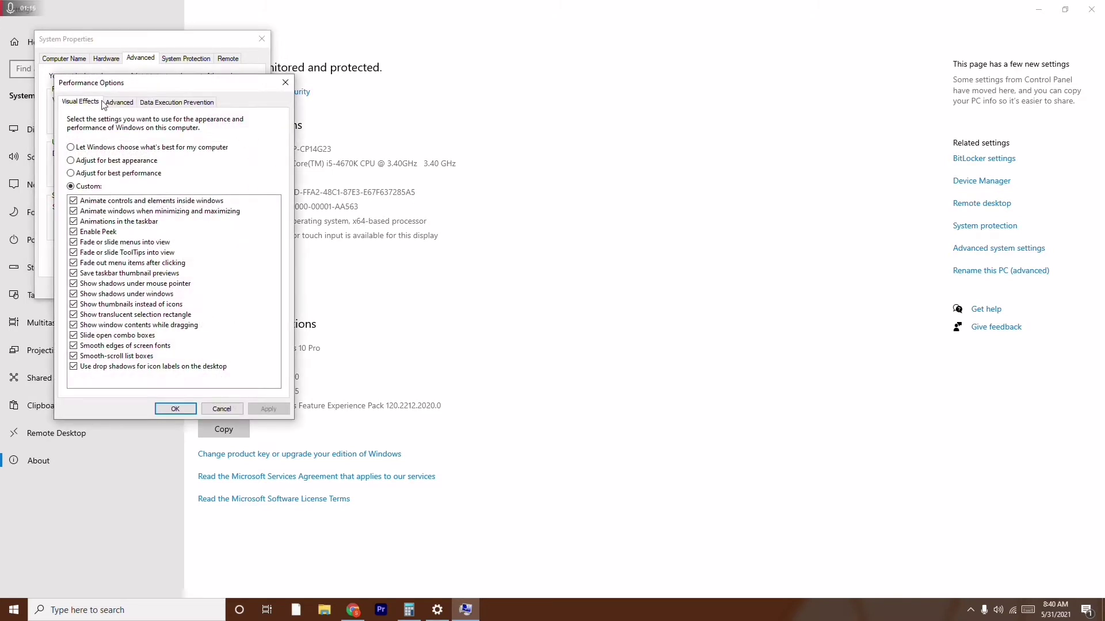
pyautogui.click(121, 103)
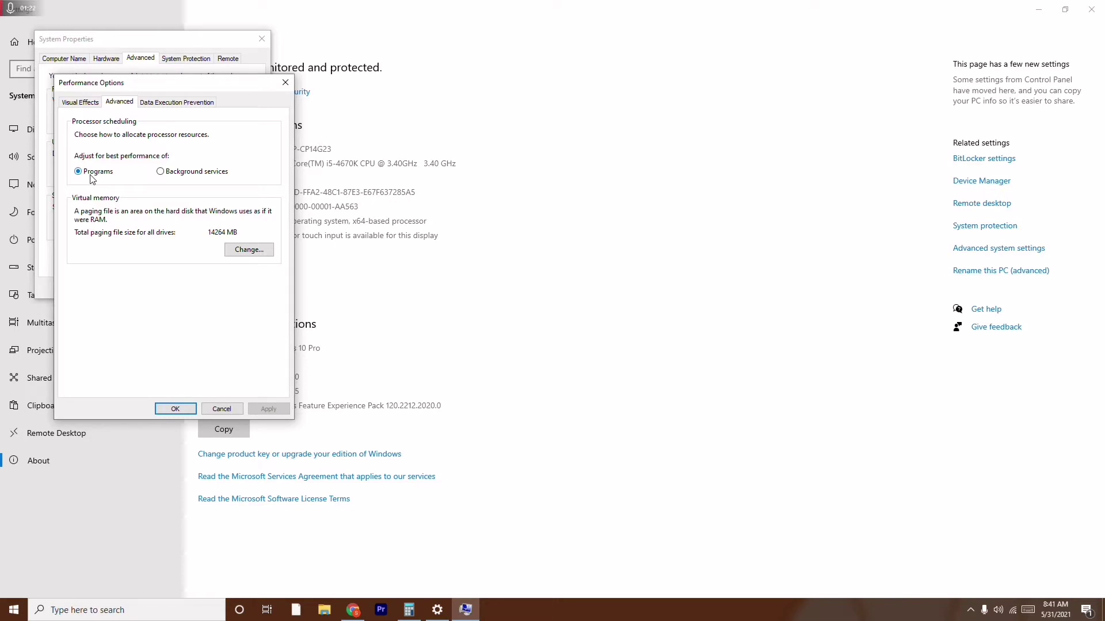
pyautogui.click(249, 250)
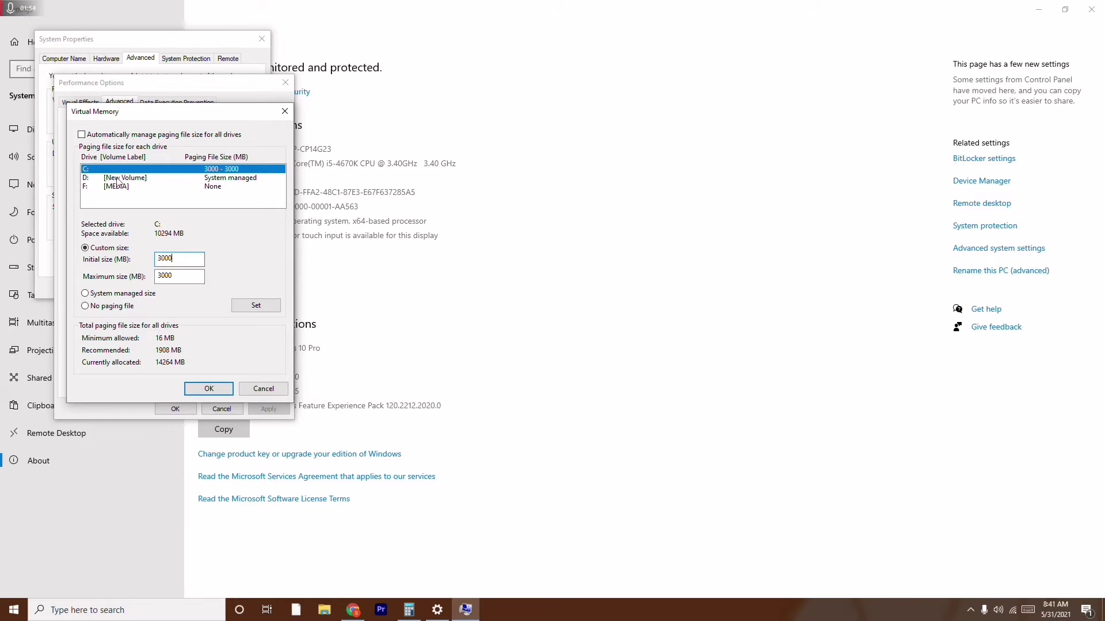
# Try a custom paging size on drive D:, then reselect drive C:.
pyautogui.click(134, 180)
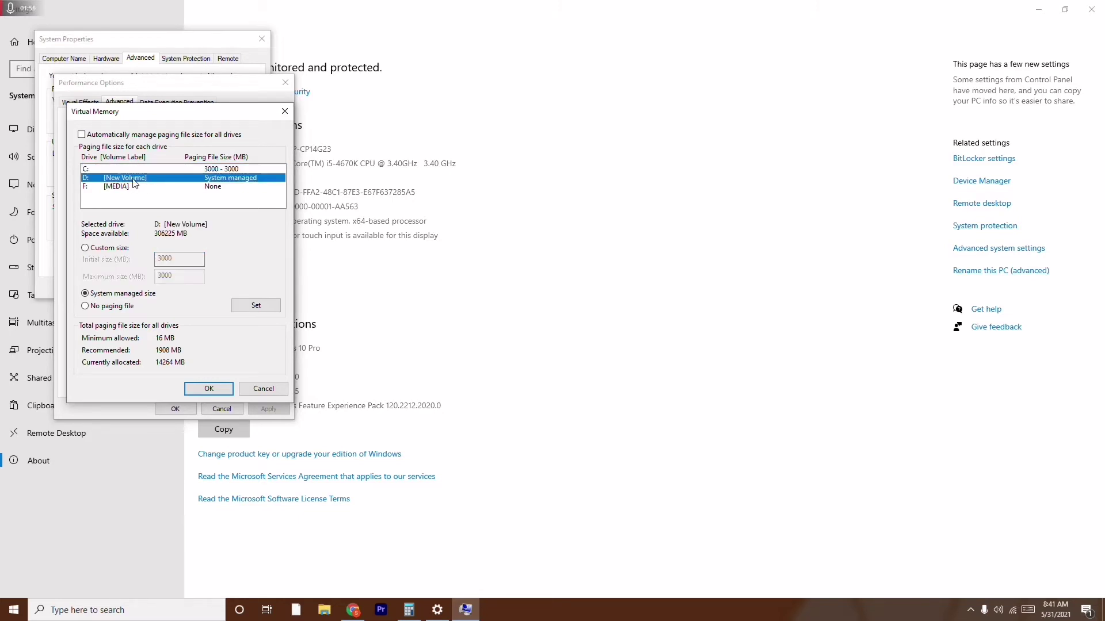
pyautogui.click(99, 249)
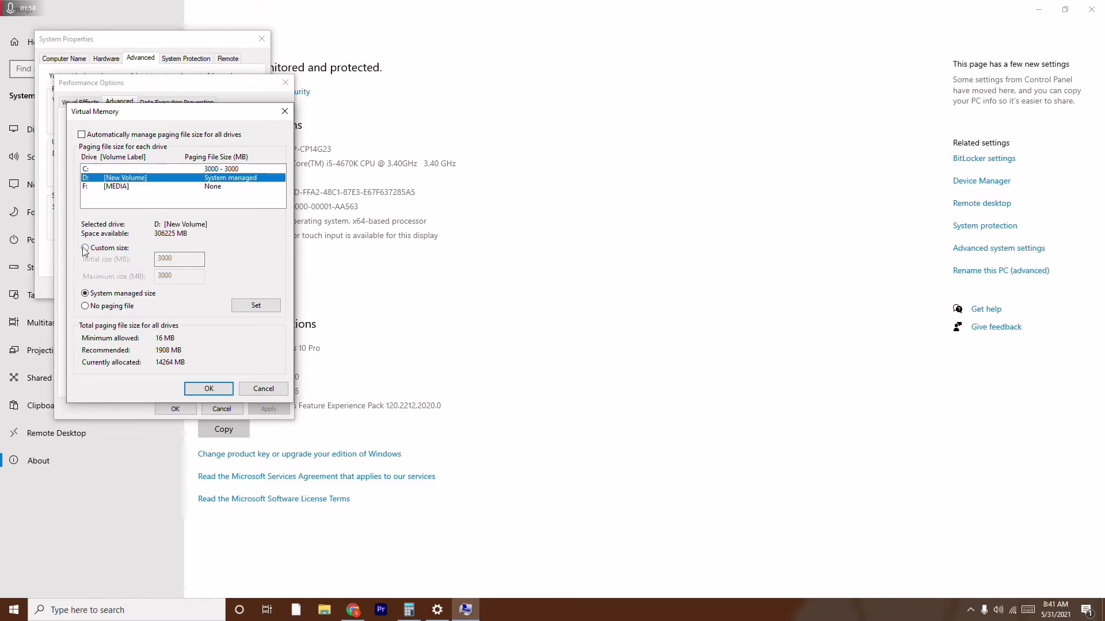
pyautogui.click(94, 171)
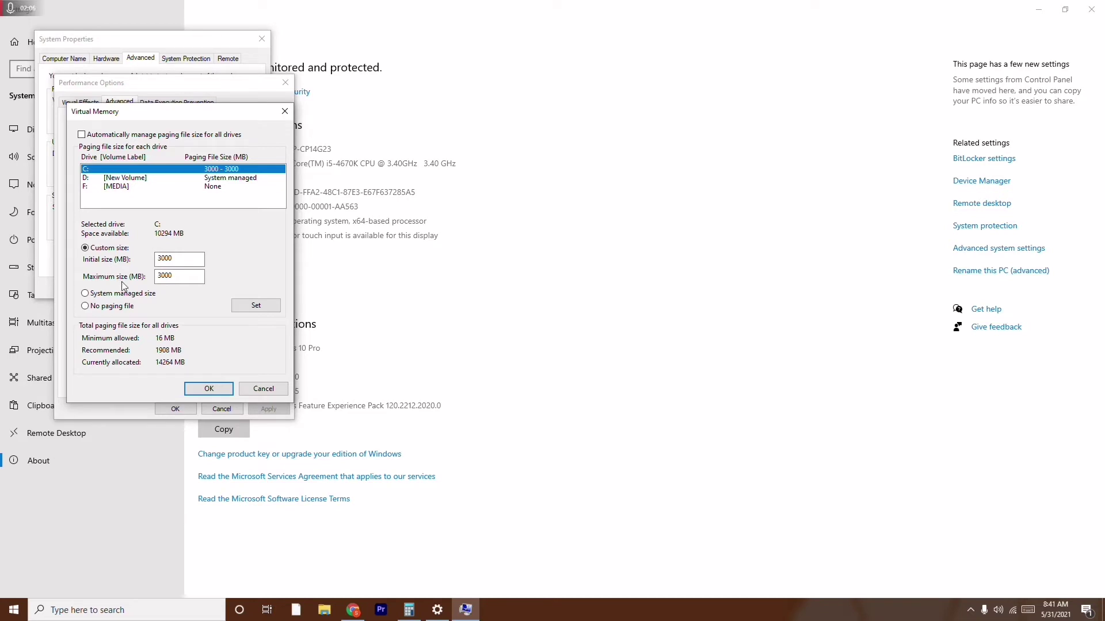
# Set drive C:'s paging file to 1908 MB initial and 3000 MB maximum, with Calculator brought up.
pyautogui.click(184, 259)
pyautogui.press('BackSpace')
pyautogui.press('BackSpace')
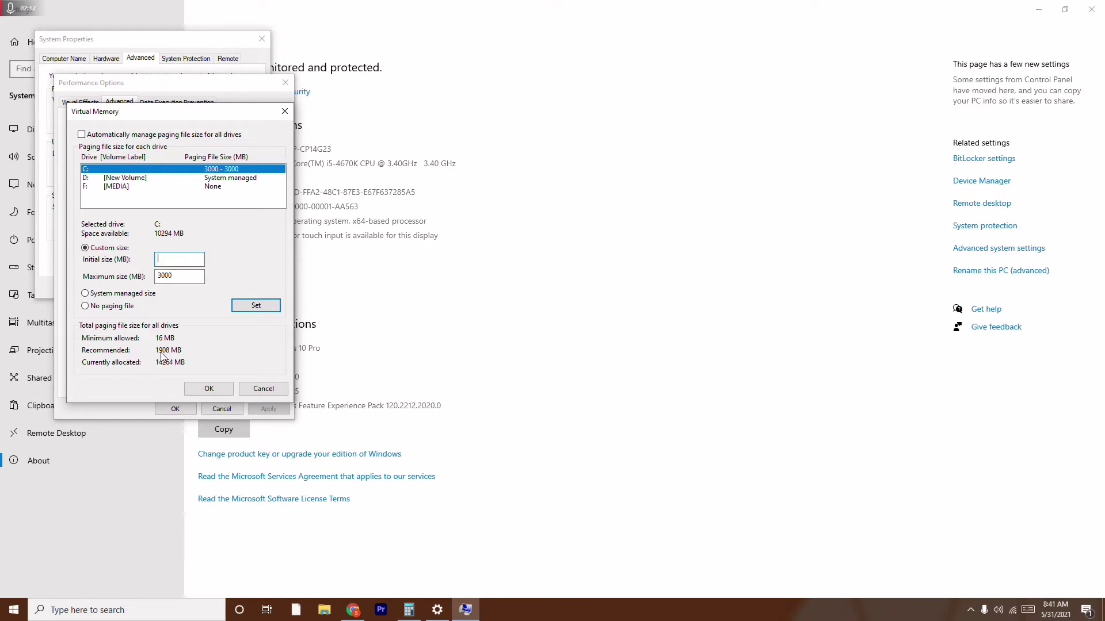
pyautogui.write('1908')
pyautogui.press('Tab')
pyautogui.write('3000')
pyautogui.click(409, 610)
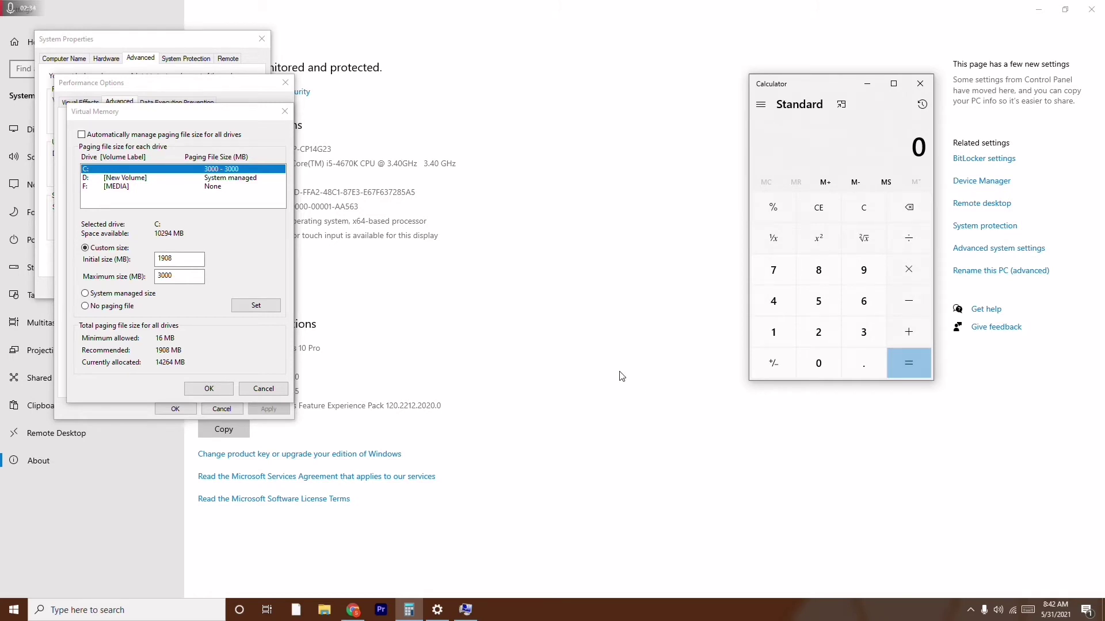
# Calculate 8 × 1024 = 8,192 and clear drive C:'s old maximum size.
pyautogui.click(813, 275)
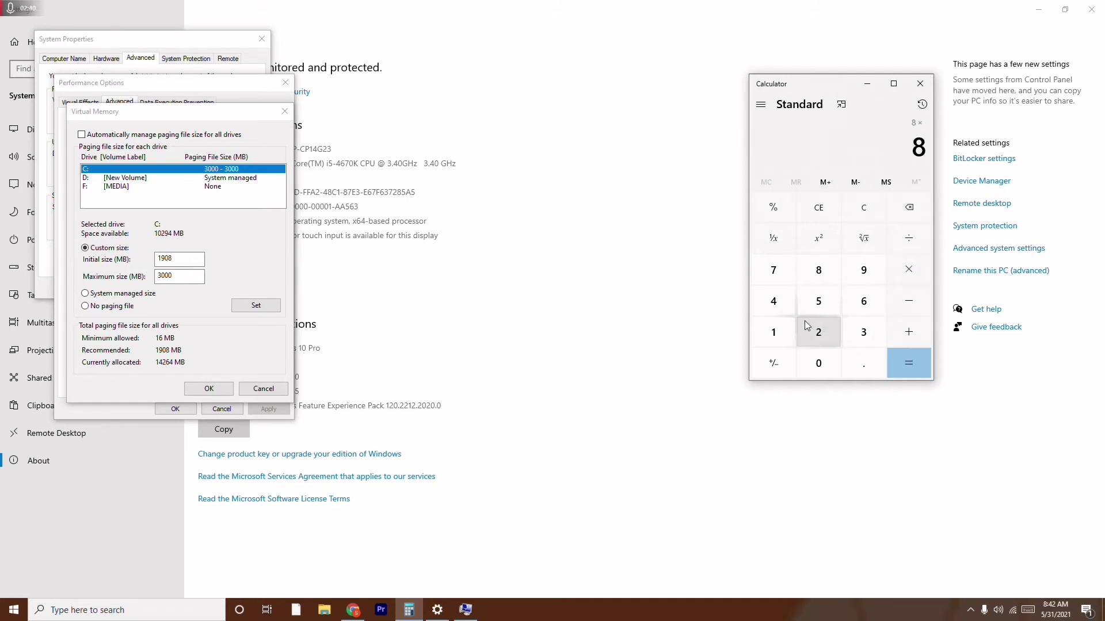
pyautogui.click(774, 332)
pyautogui.click(806, 364)
pyautogui.click(805, 320)
pyautogui.click(779, 303)
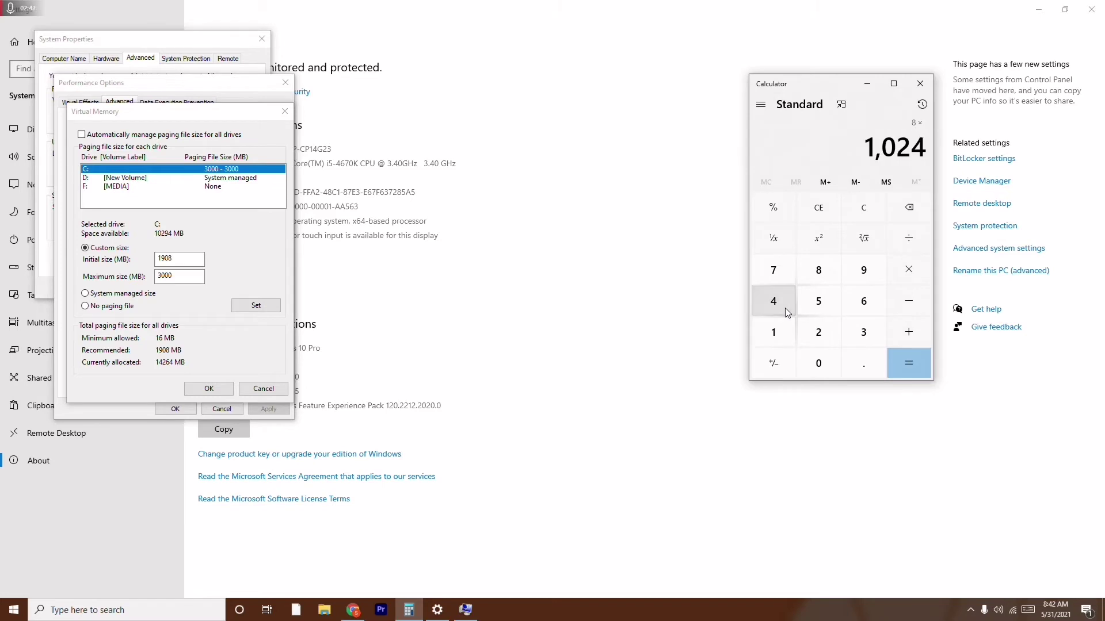
pyautogui.click(909, 363)
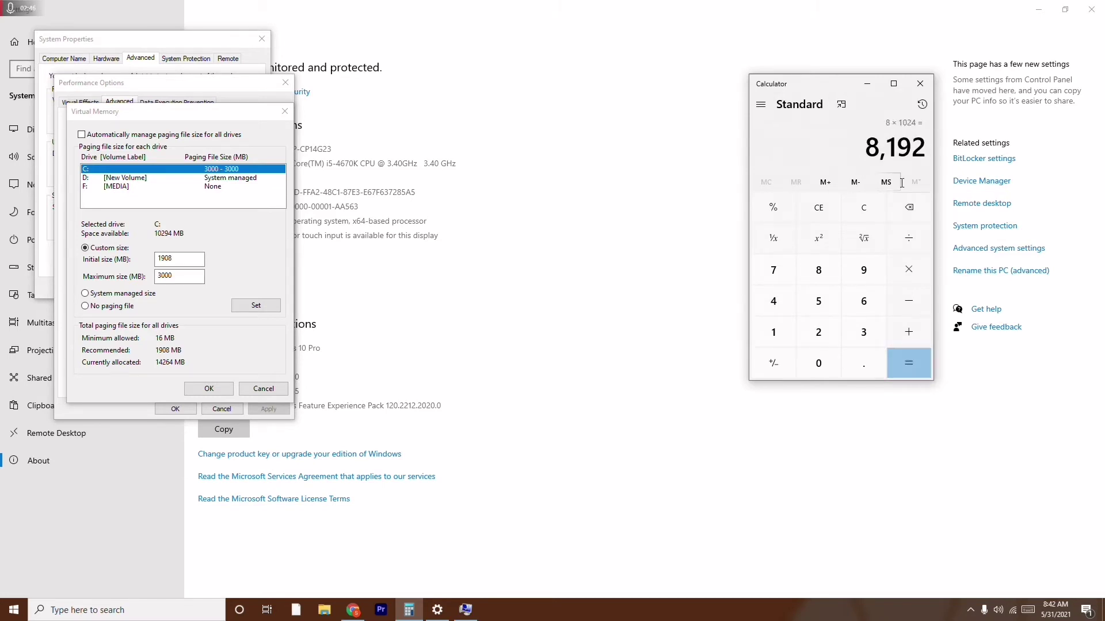
pyautogui.click(180, 275)
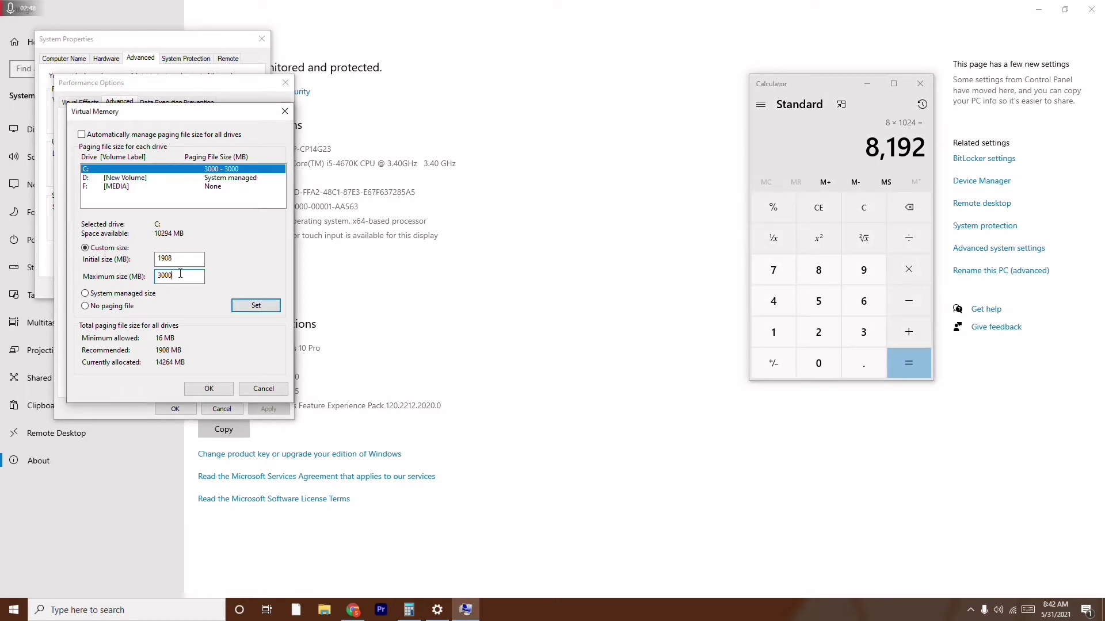
pyautogui.press('BackSpace')
pyautogui.press('BackSpace')
pyautogui.press('BackSpace')
# Calculate 12 × 1024 = 12,288 in Calculator.
pyautogui.click(914, 213)
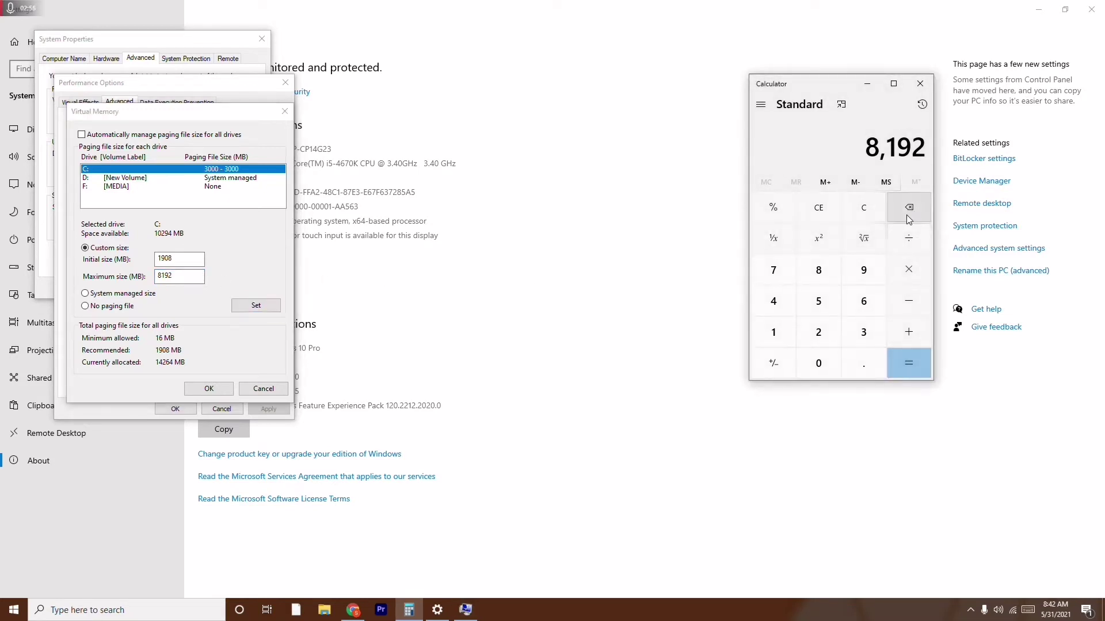
pyautogui.click(864, 214)
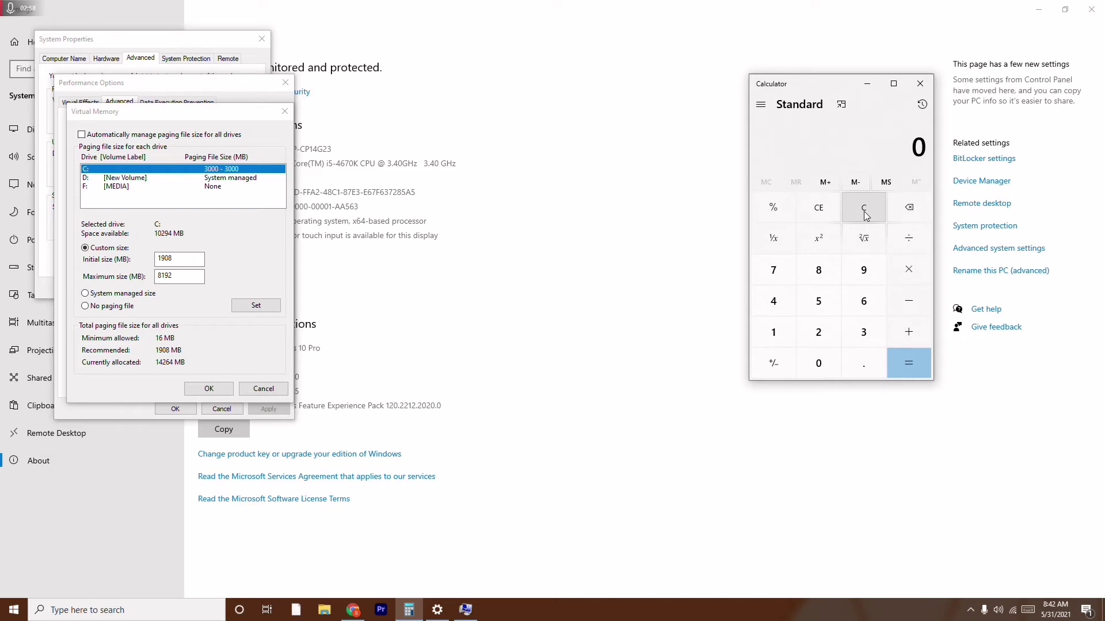
pyautogui.click(776, 335)
pyautogui.click(821, 339)
pyautogui.click(907, 276)
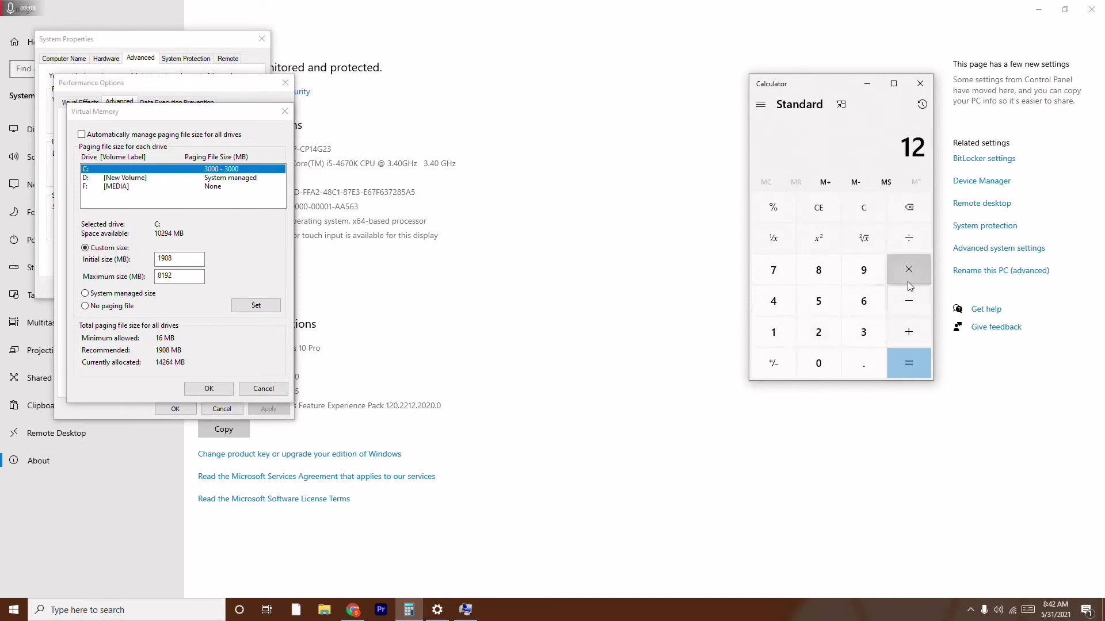
pyautogui.click(775, 332)
pyautogui.click(817, 363)
pyautogui.click(808, 328)
pyautogui.press('4')
pyautogui.click(912, 363)
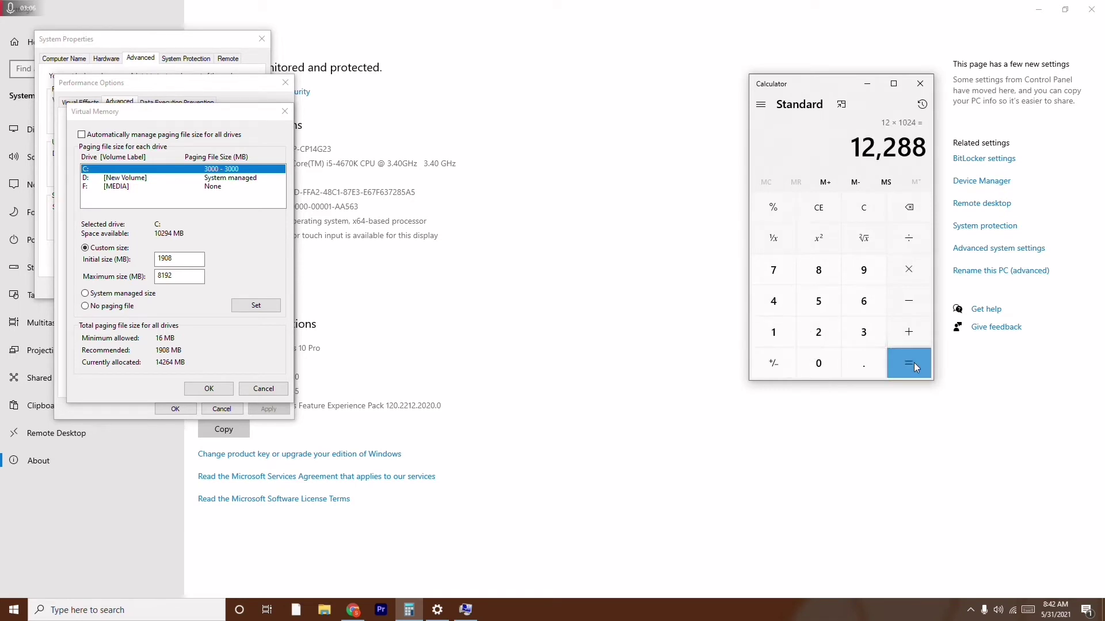
# Calculate 16 × 1024 = 16,384, then accept the new Virtual Memory sizes.
pyautogui.click(909, 208)
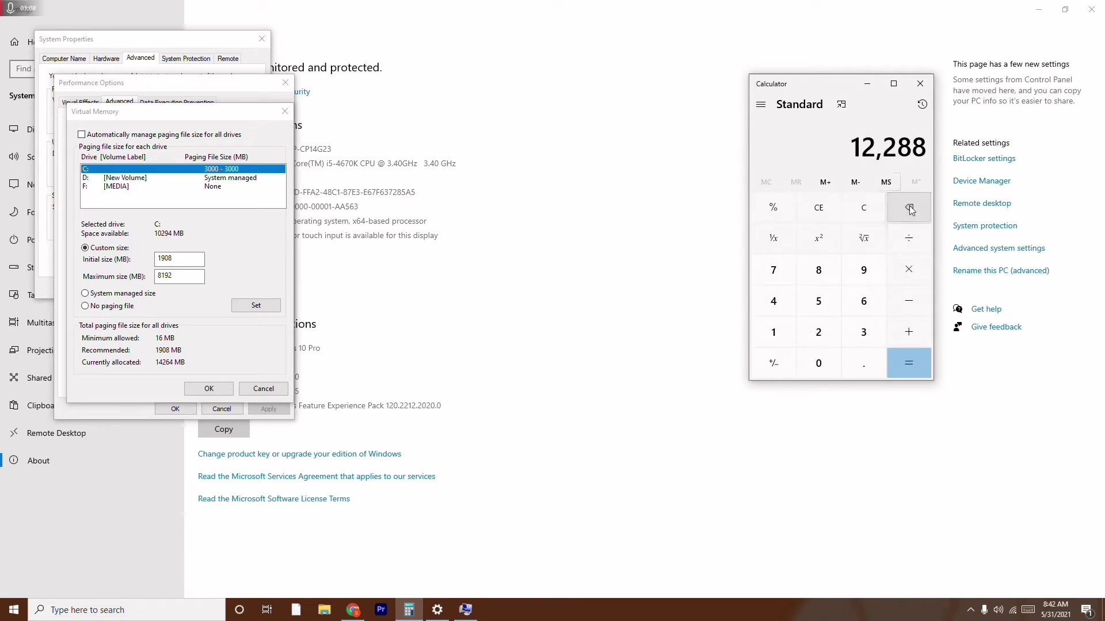
pyautogui.click(857, 218)
pyautogui.click(773, 330)
pyautogui.click(863, 301)
pyautogui.press('*')
pyautogui.click(775, 328)
pyautogui.write('024')
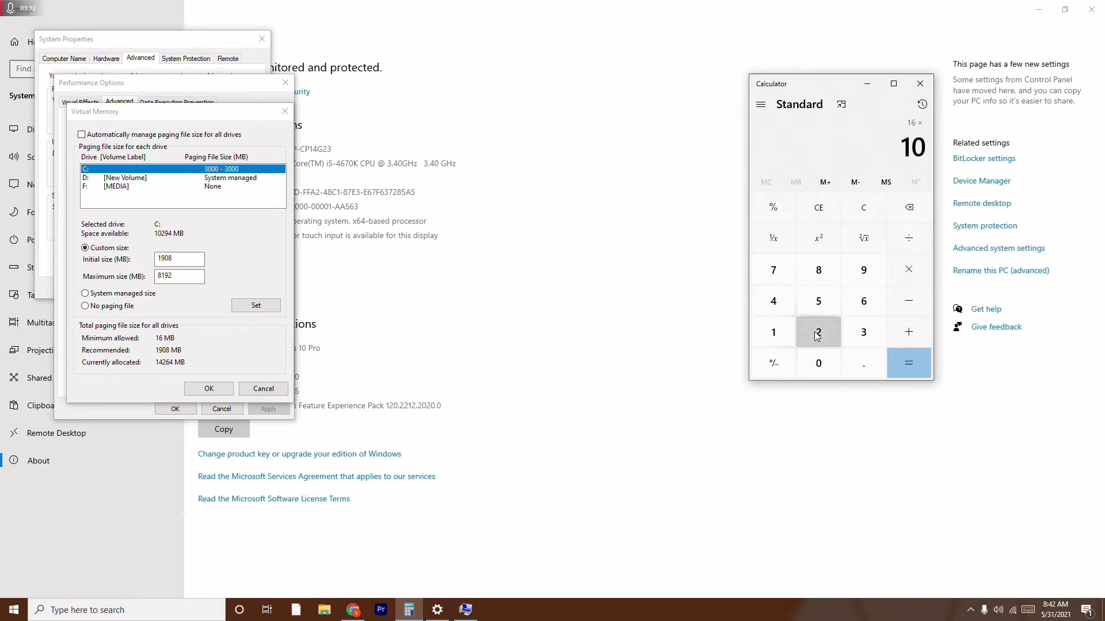
pyautogui.click(912, 371)
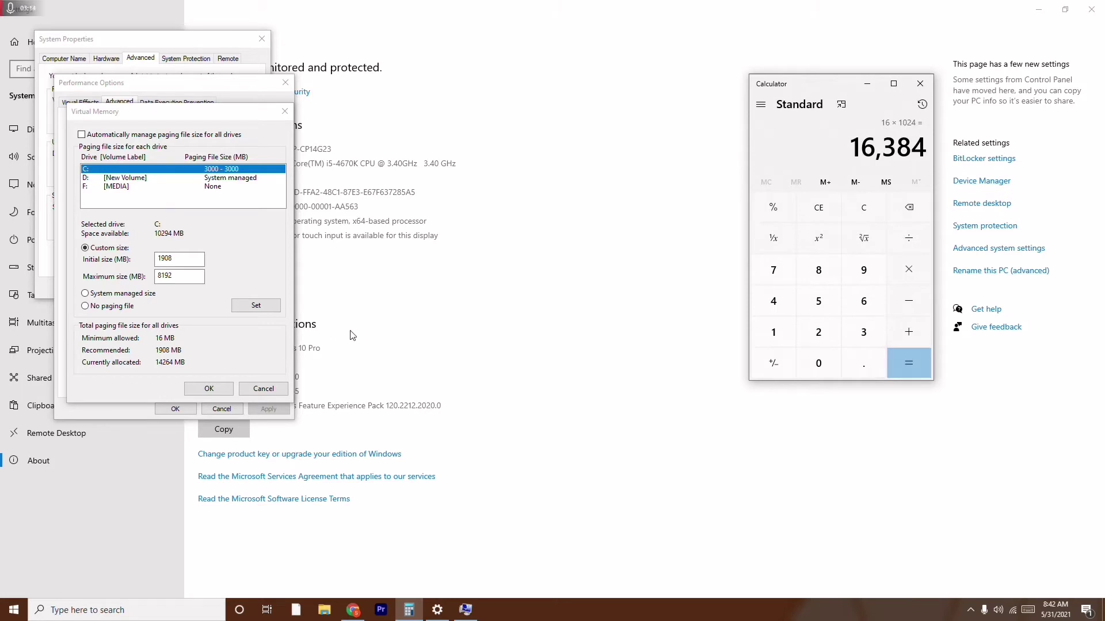
pyautogui.click(229, 388)
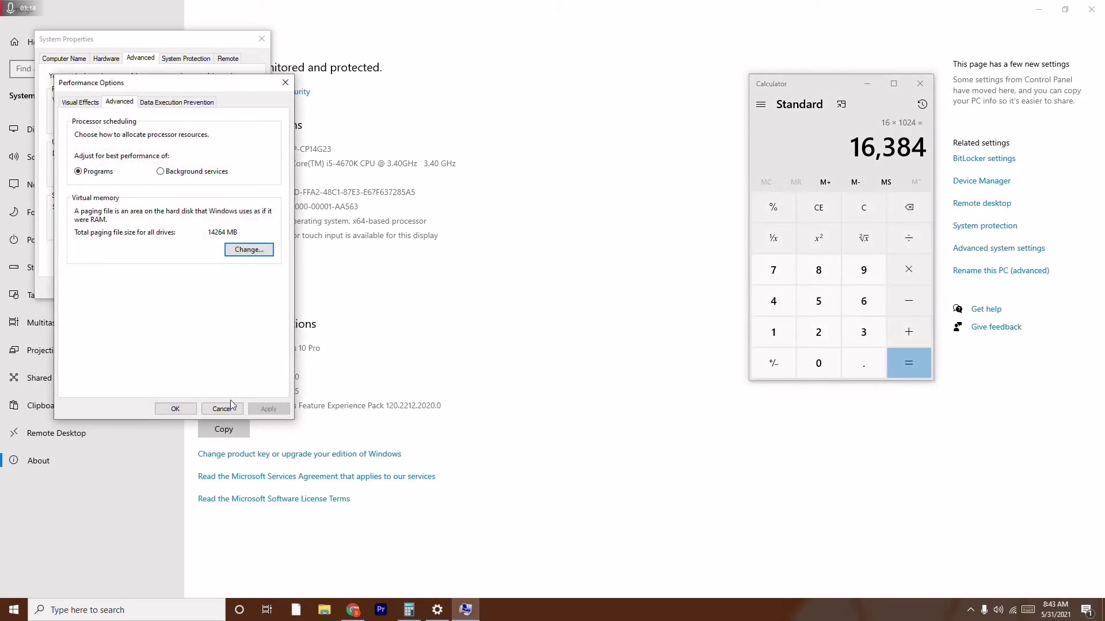
# Confirm Performance Options and close System Properties, Calculator and Settings.
pyautogui.click(182, 412)
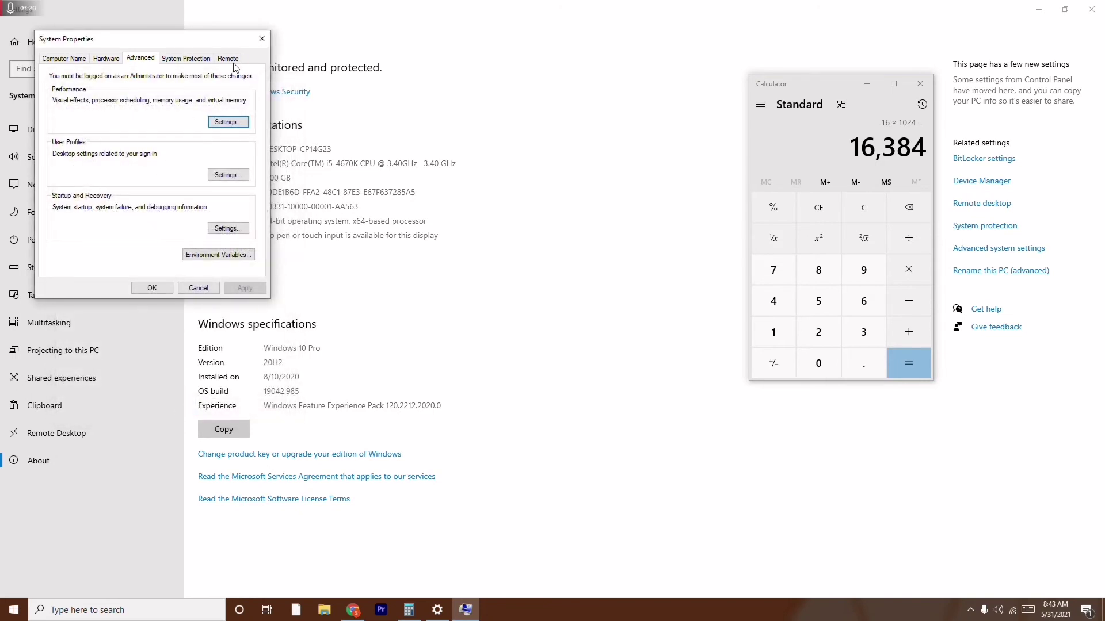
pyautogui.click(259, 41)
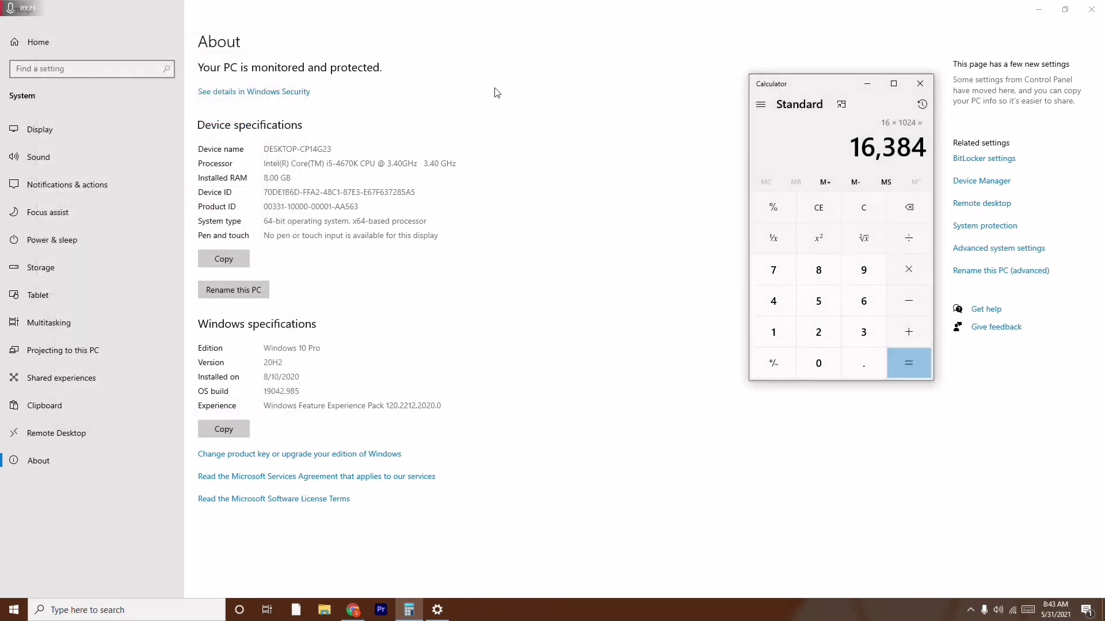
pyautogui.click(919, 84)
pyautogui.click(1091, 10)
pyautogui.rightClick(353, 205)
pyautogui.click(374, 255)
# Restart the PC from the Start menu's power options, then refresh the desktop.
pyautogui.click(14, 610)
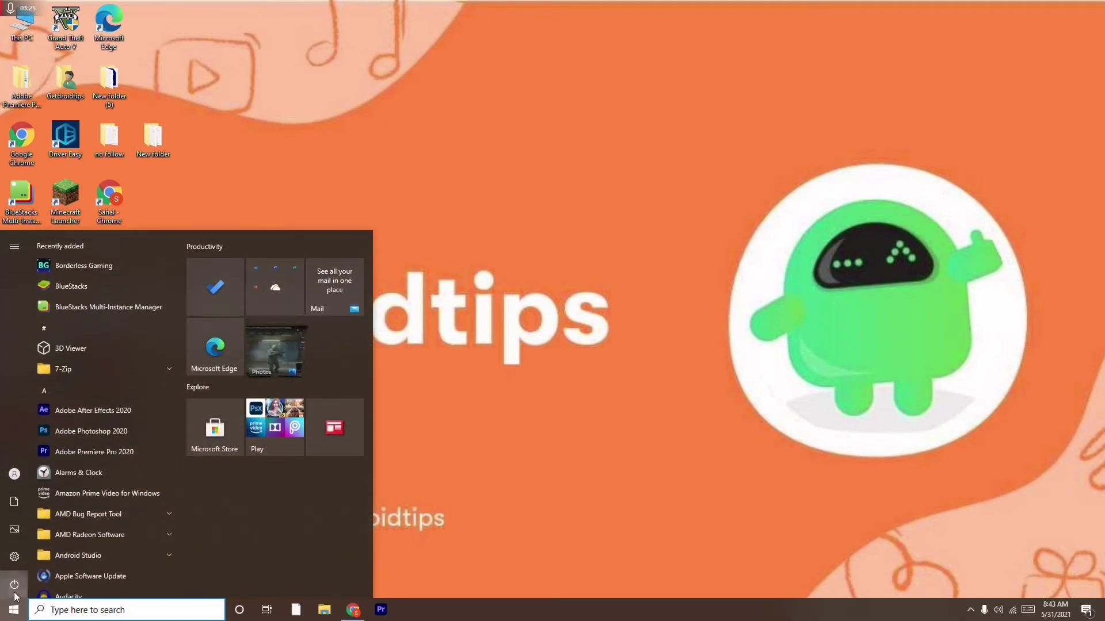
pyautogui.click(15, 584)
pyautogui.click(419, 482)
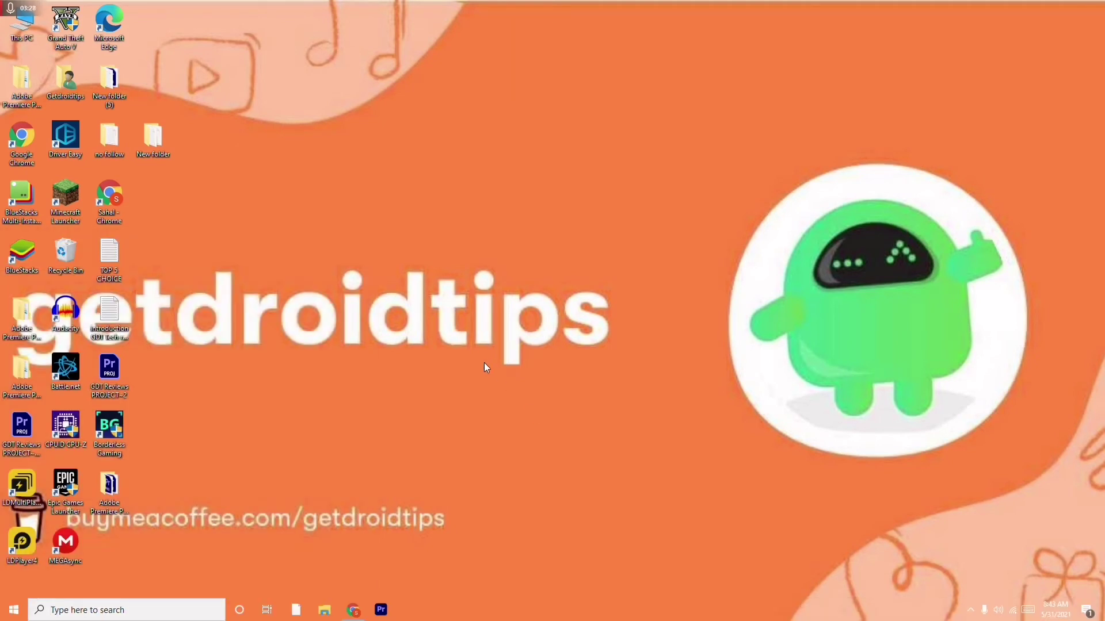
pyautogui.rightClick(434, 244)
pyautogui.click(457, 282)
# Open Device Manager from This PC's Properties and collapse System devices.
pyautogui.rightClick(29, 39)
pyautogui.click(89, 172)
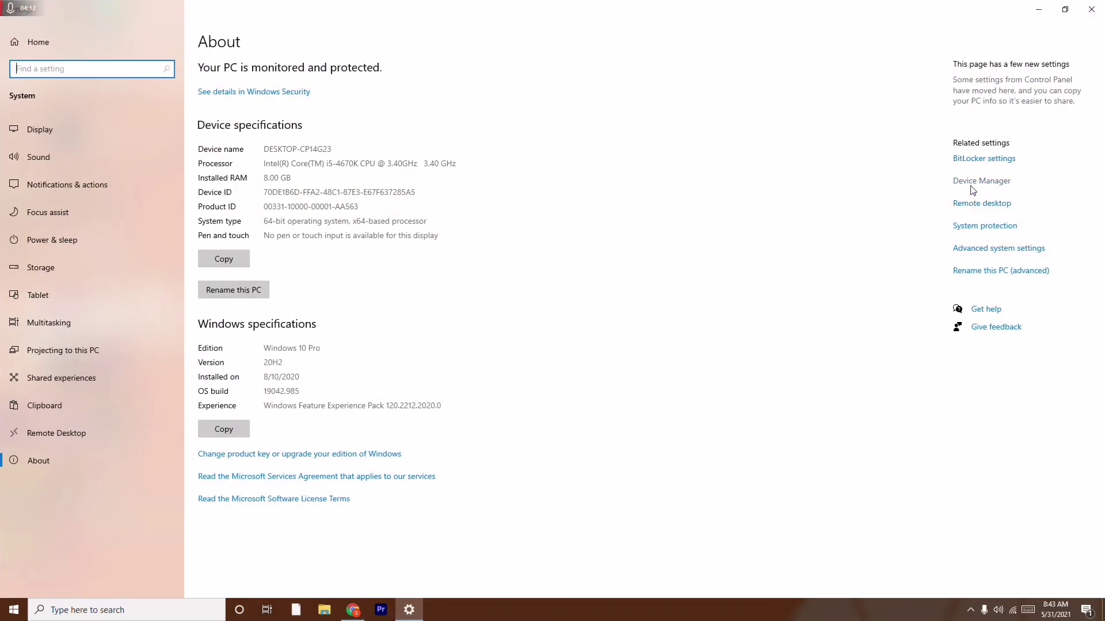
pyautogui.click(974, 188)
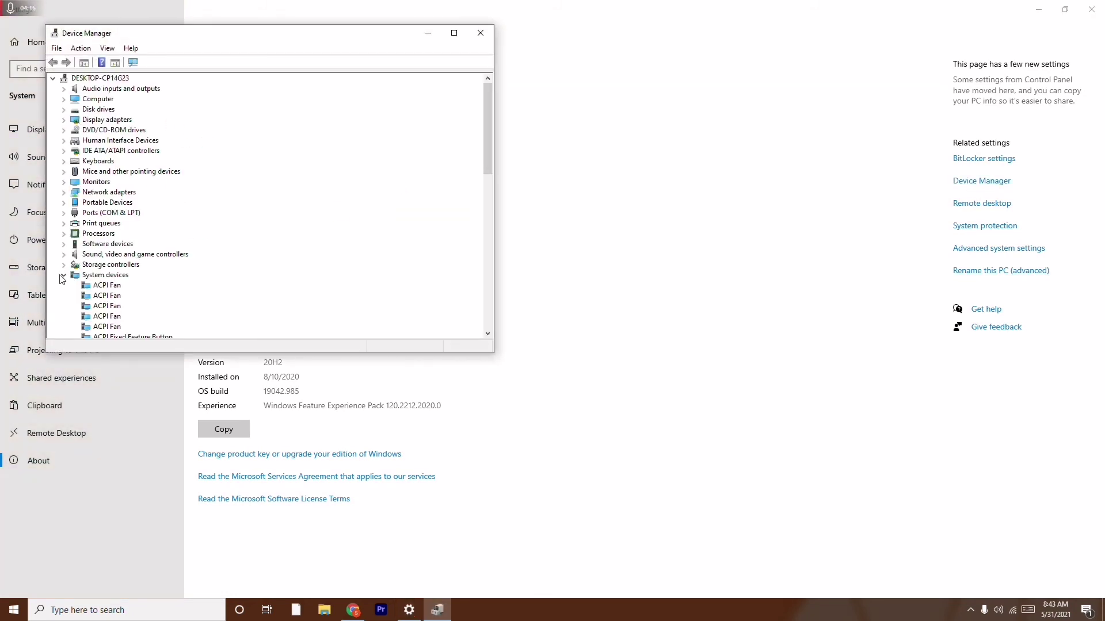
pyautogui.click(63, 275)
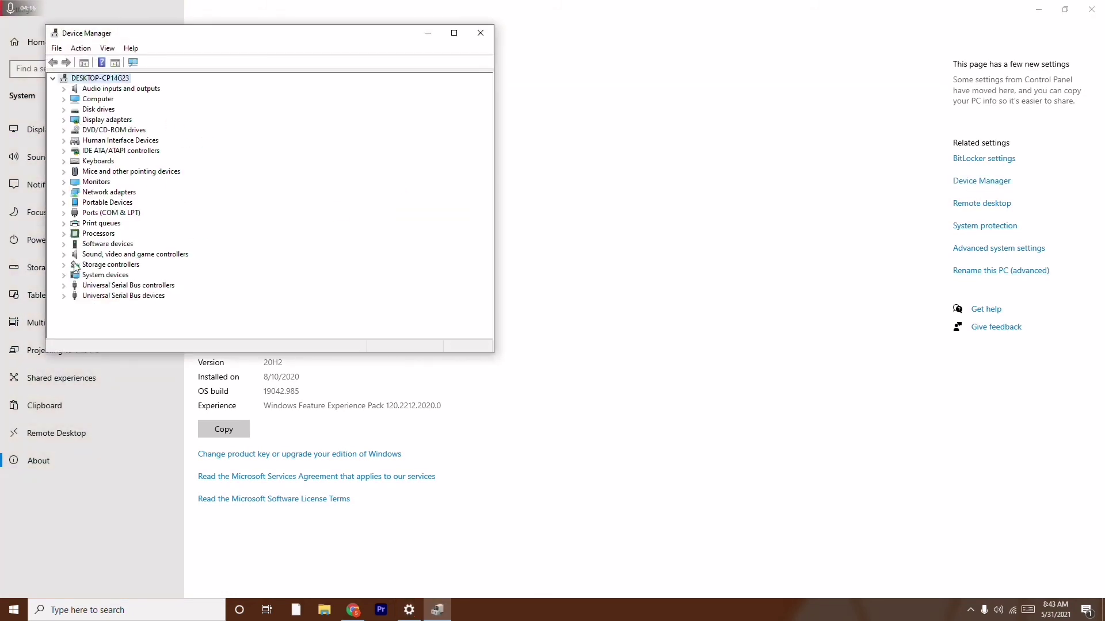
# Browse Mice, Network adapters and Keyboards, then bring up Display adapters' actions.
pyautogui.click(100, 122)
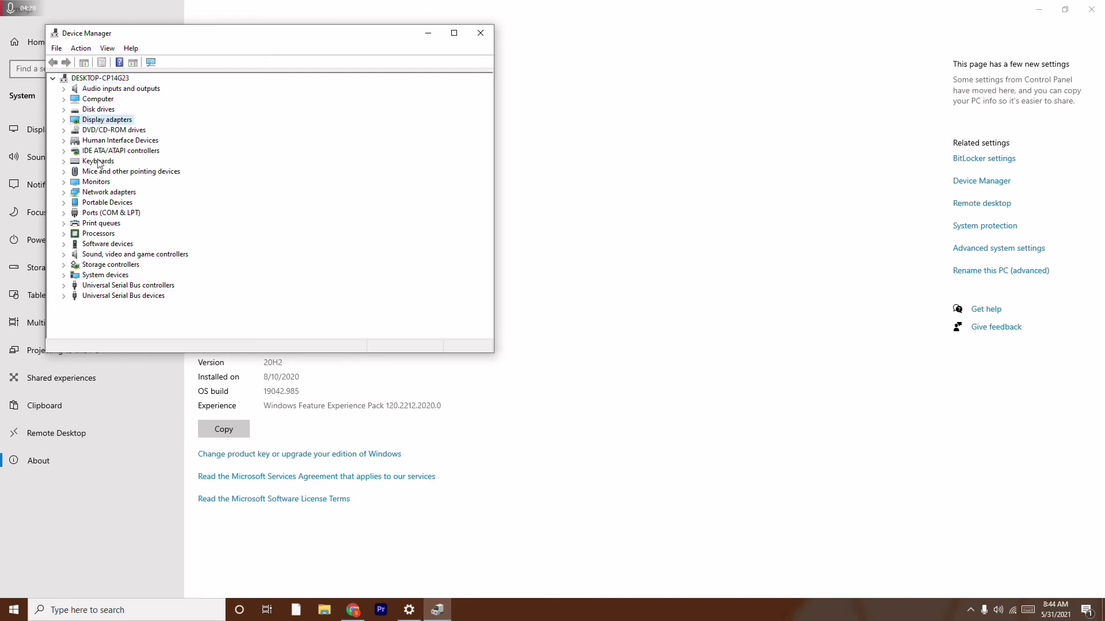
pyautogui.click(63, 171)
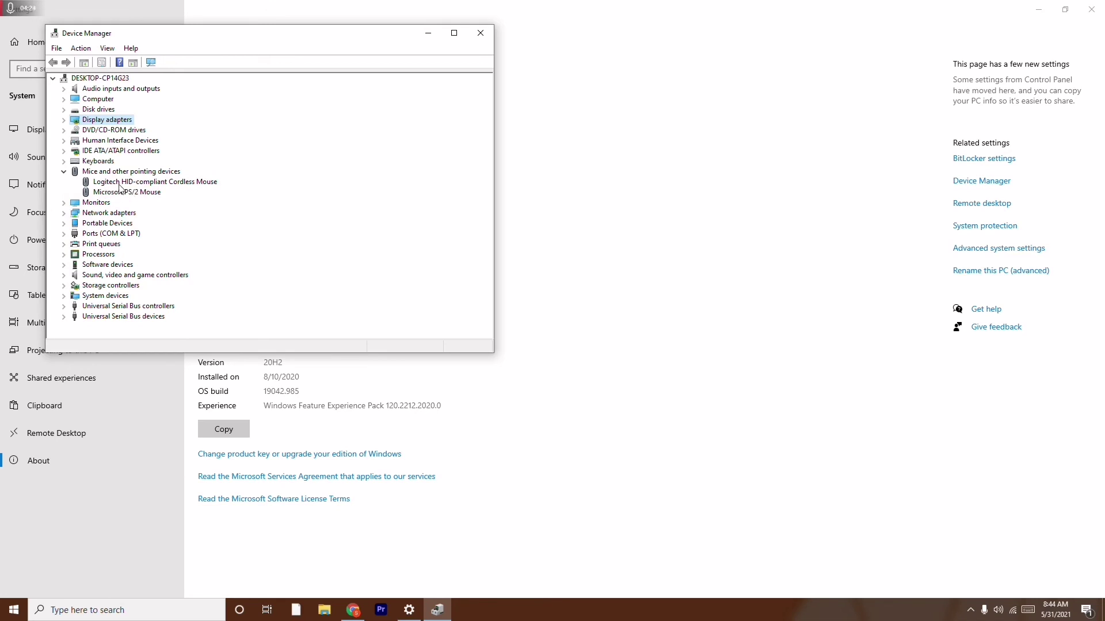
pyautogui.click(64, 172)
pyautogui.click(64, 192)
pyautogui.click(64, 192)
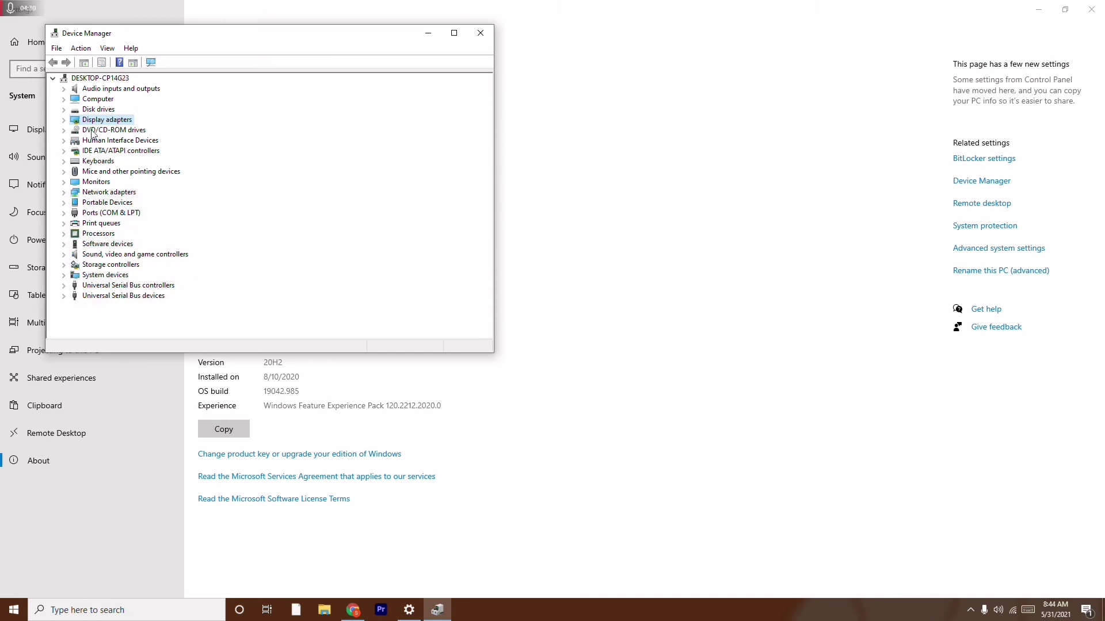
pyautogui.click(64, 162)
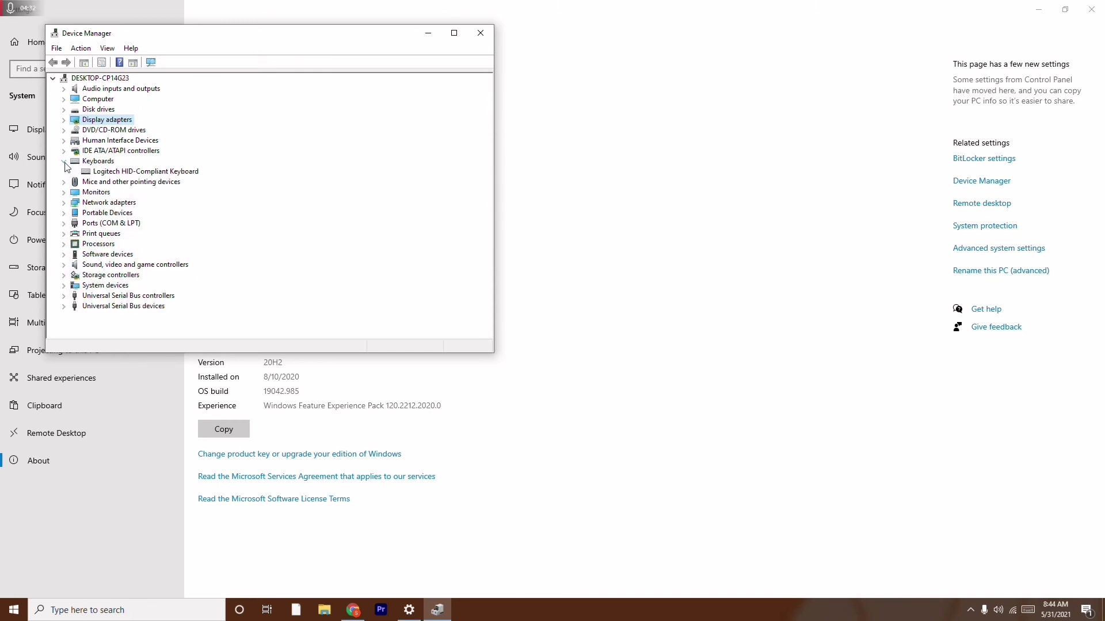
pyautogui.click(64, 162)
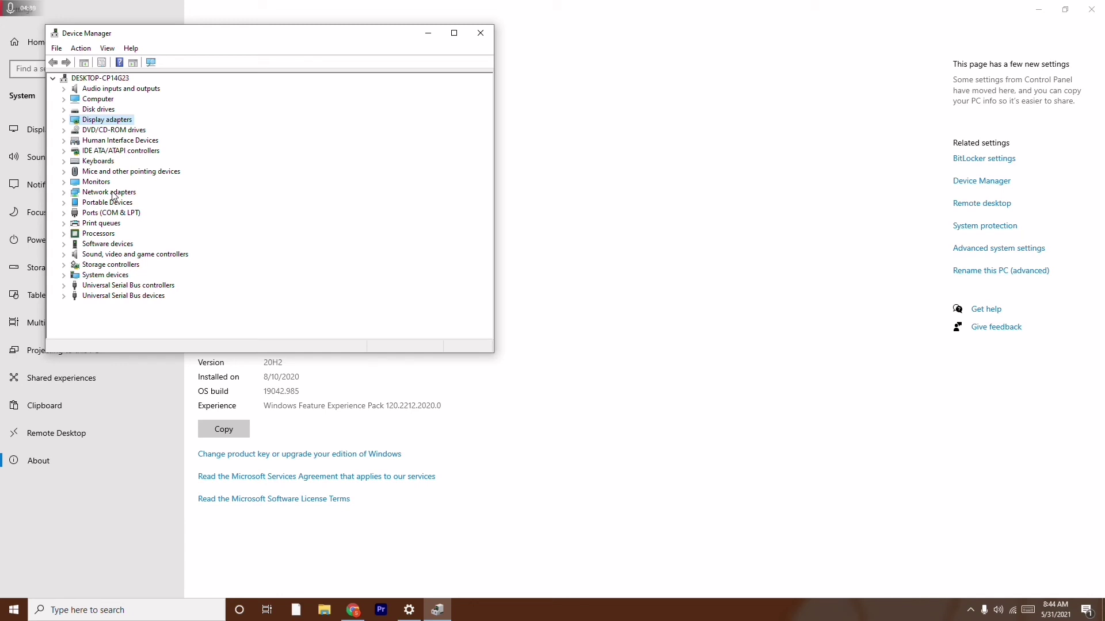
pyautogui.rightClick(120, 123)
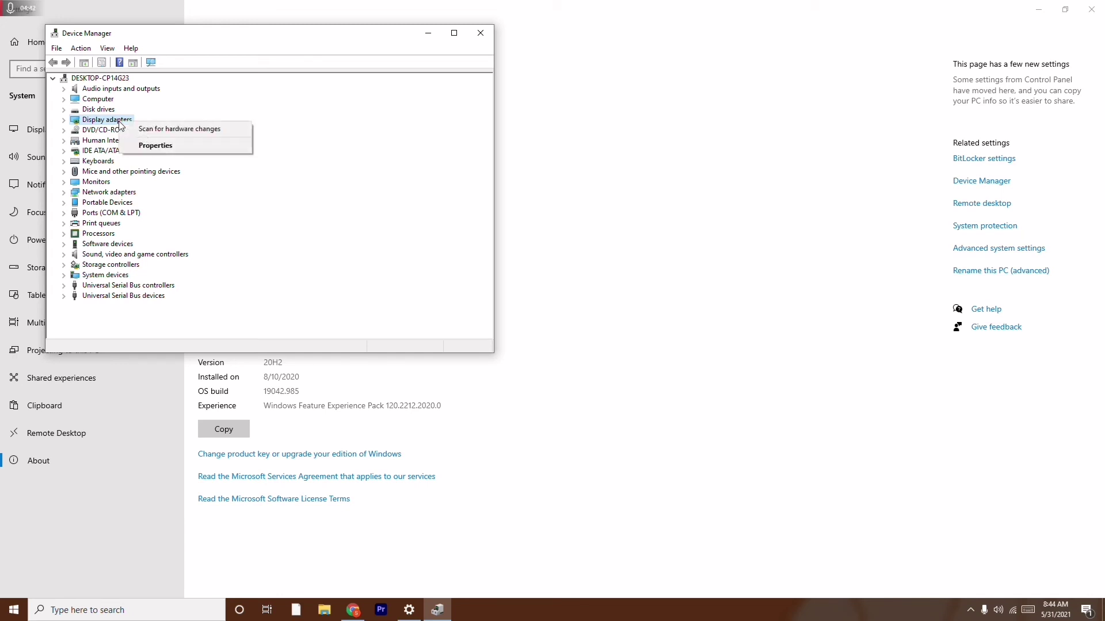
# Run an automatic driver search for the AMD Radeon RX 5700, finding the best driver installed.
pyautogui.rightClick(103, 124)
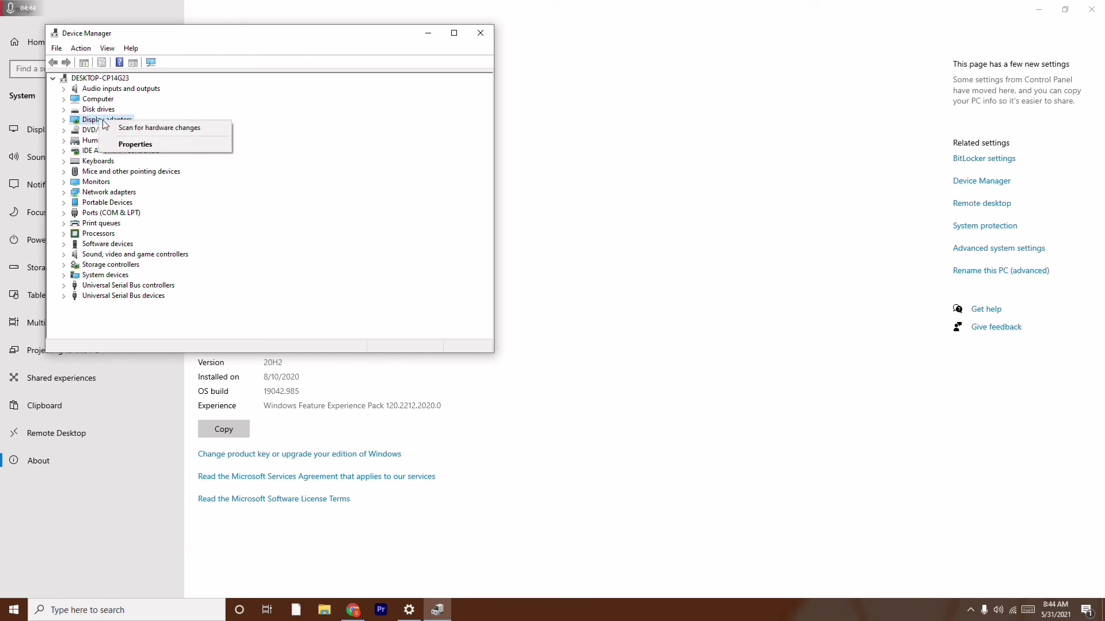
pyautogui.click(63, 120)
pyautogui.rightClick(124, 130)
pyautogui.click(164, 137)
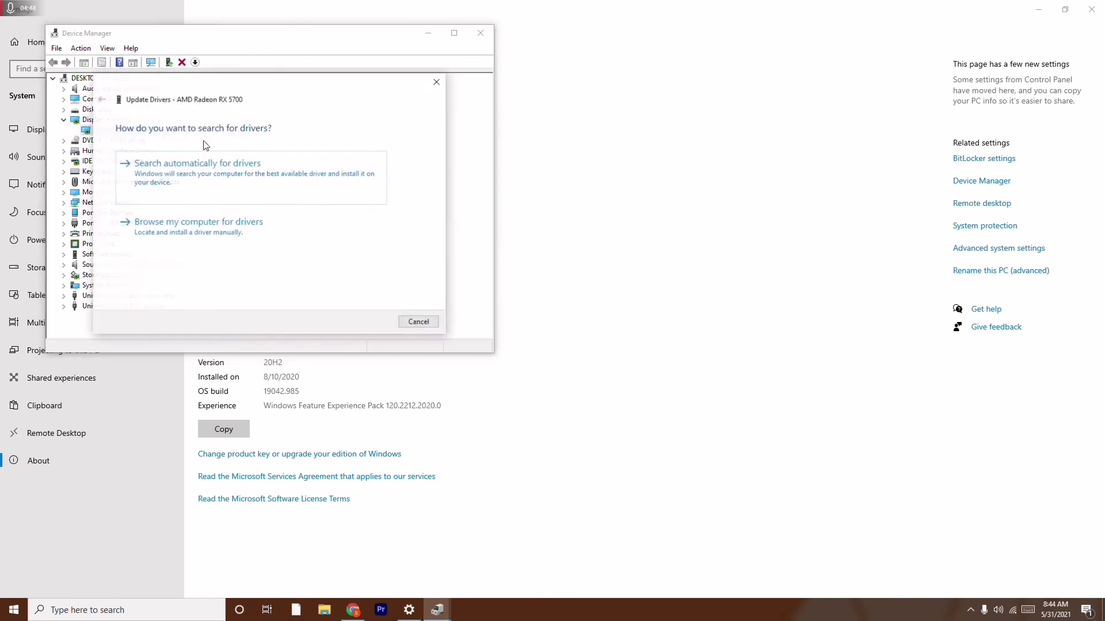
pyautogui.click(275, 187)
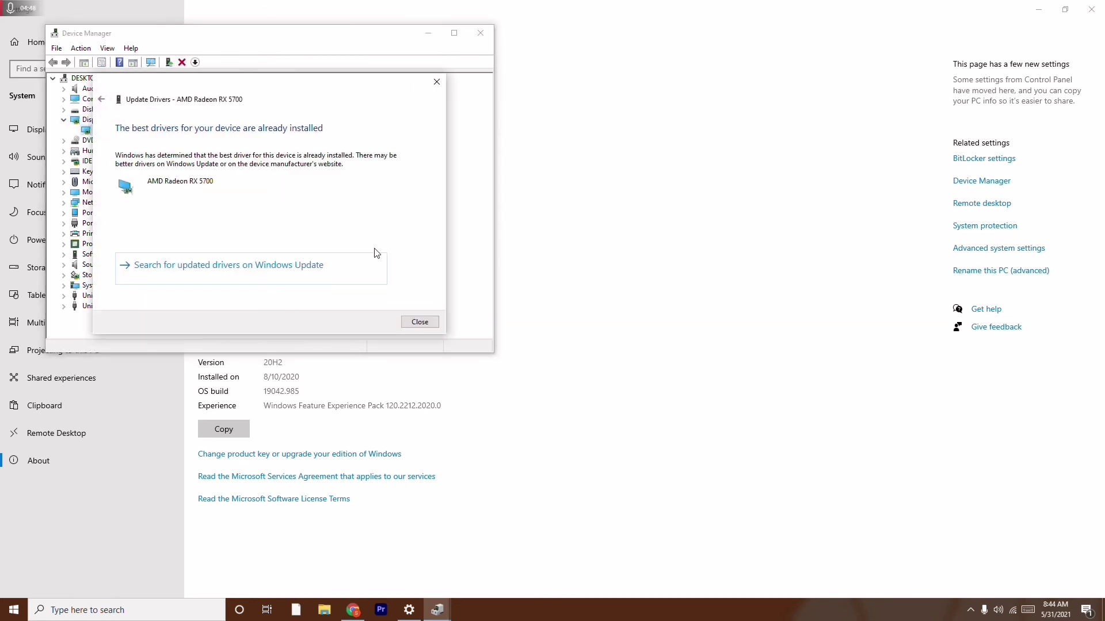
pyautogui.click(436, 82)
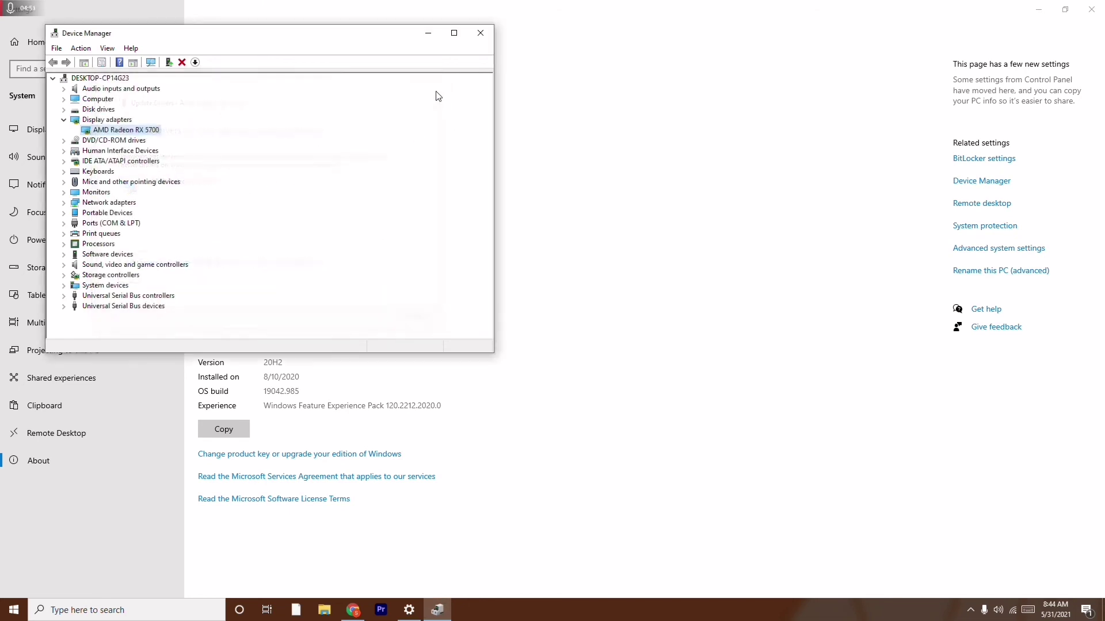
pyautogui.click(64, 120)
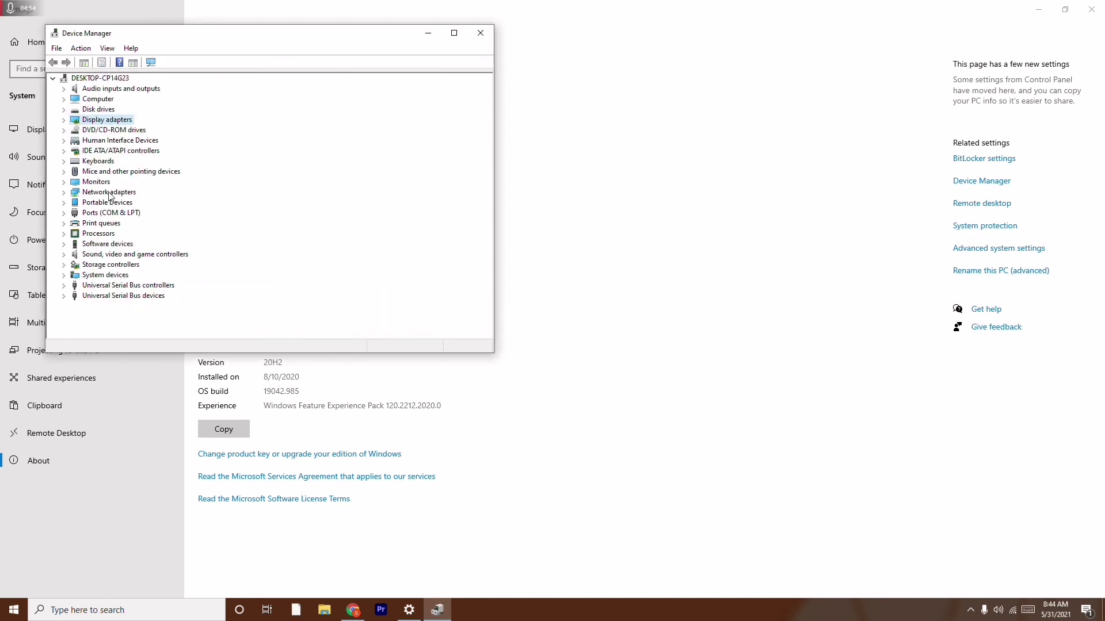